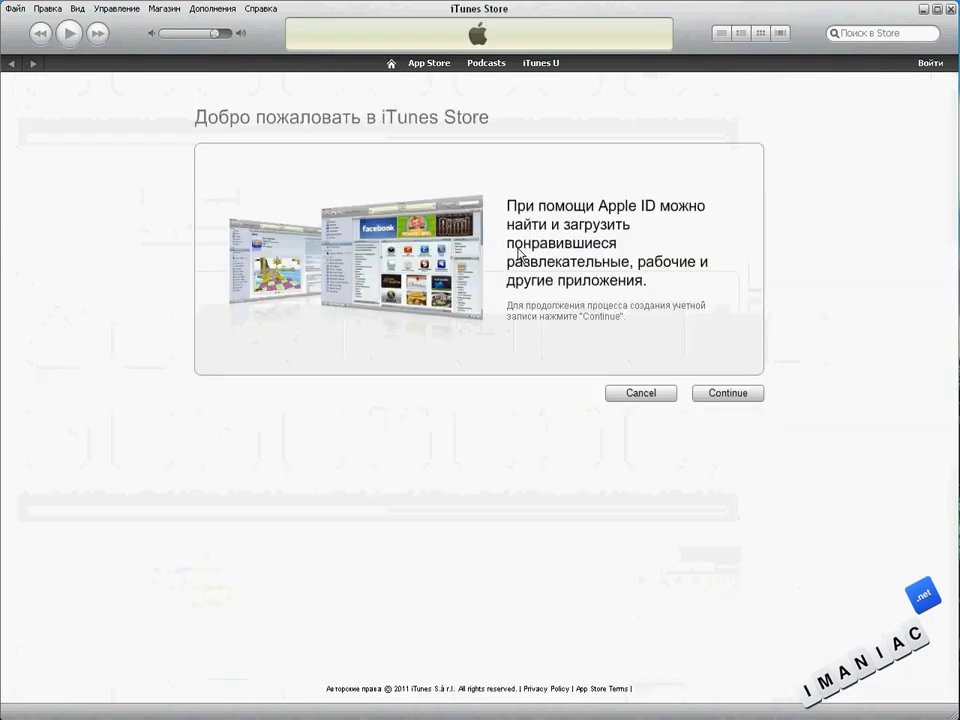
Continue past the welcome page and accept Apple's terms and conditions
left_click(728, 396)
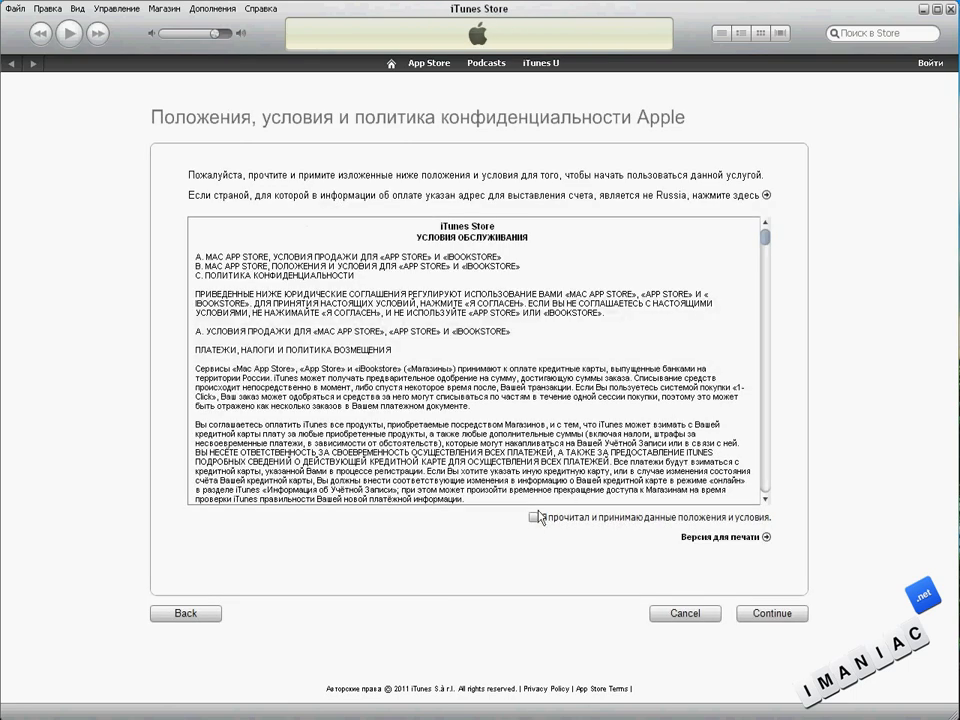
left_click(534, 518)
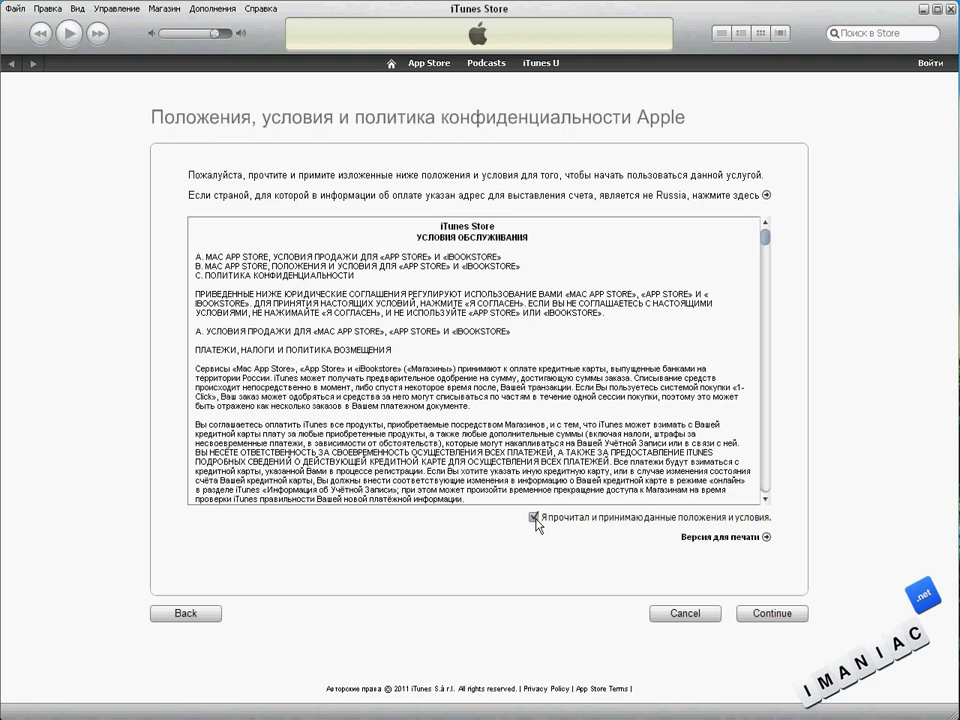
Enter the new account's e-mail address and type the chosen password twice
left_click(776, 616)
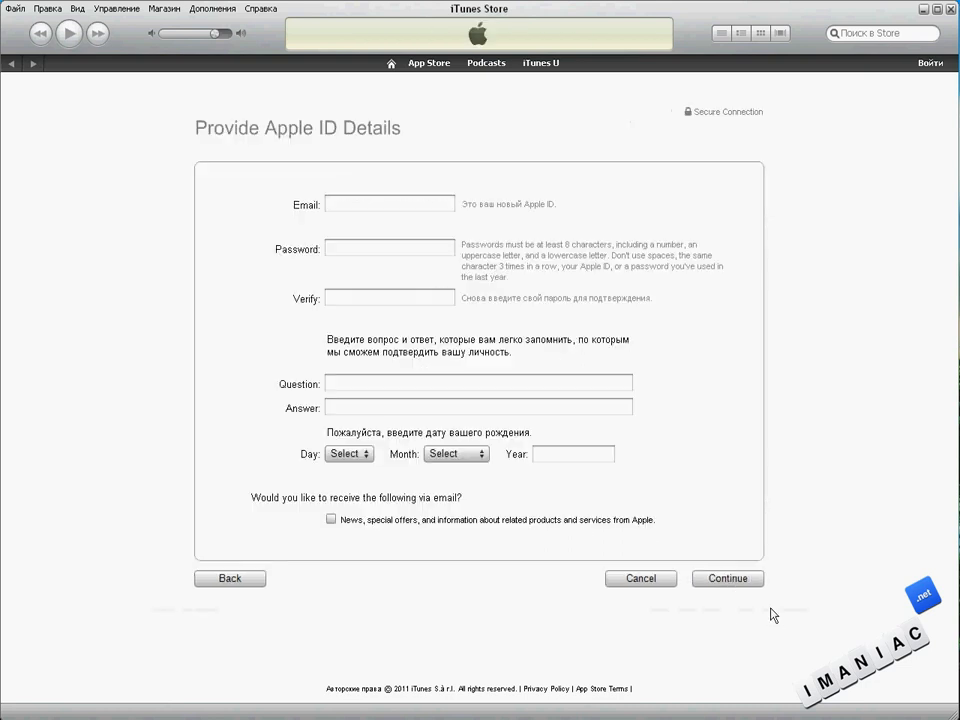
left_click(377, 208)
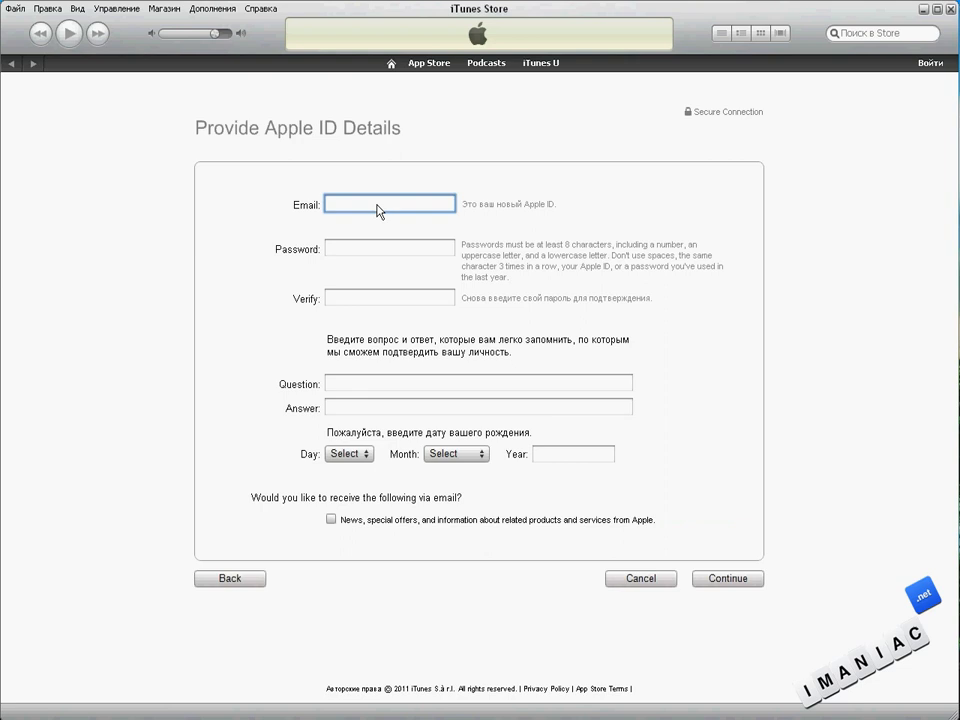
left_click(389, 248)
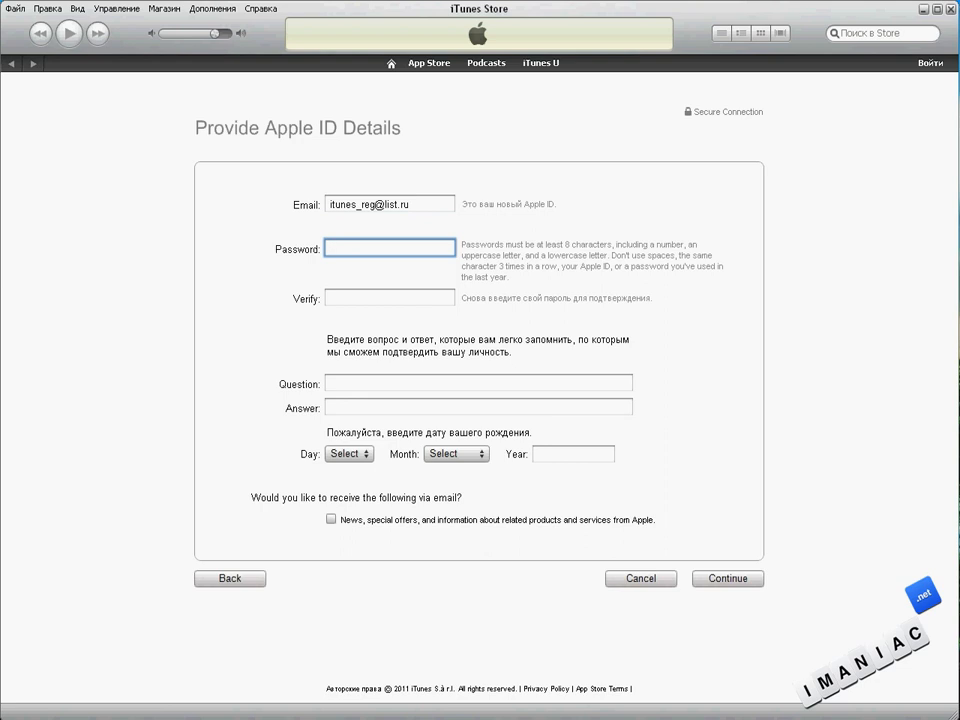
key("Tab")
key("BackSpace")
key("BackSpace")
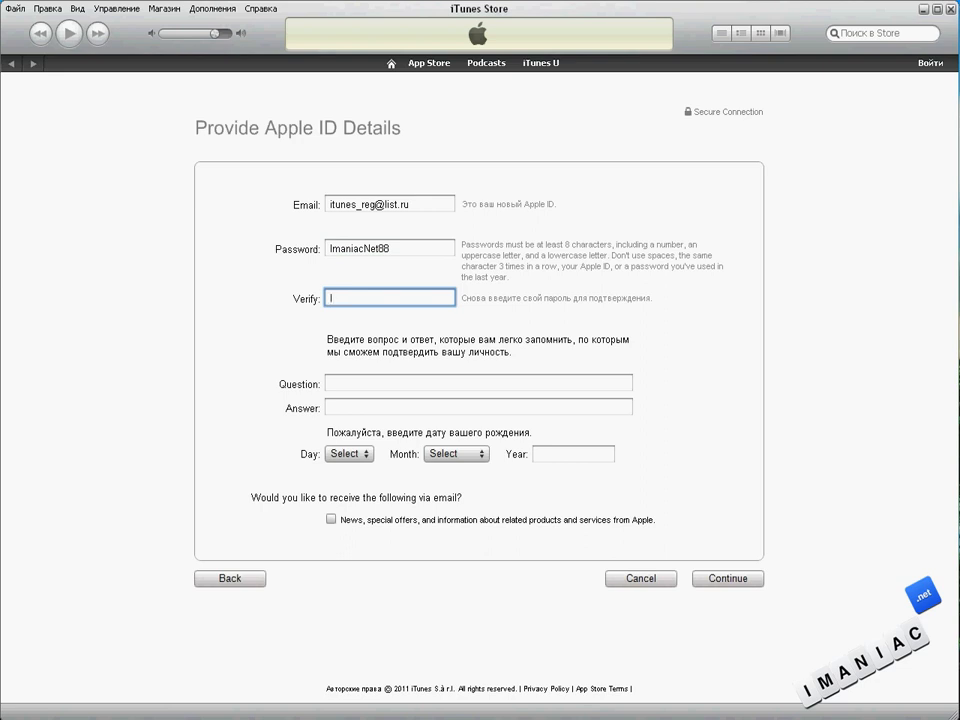
left_click(478, 382)
left_click(478, 406)
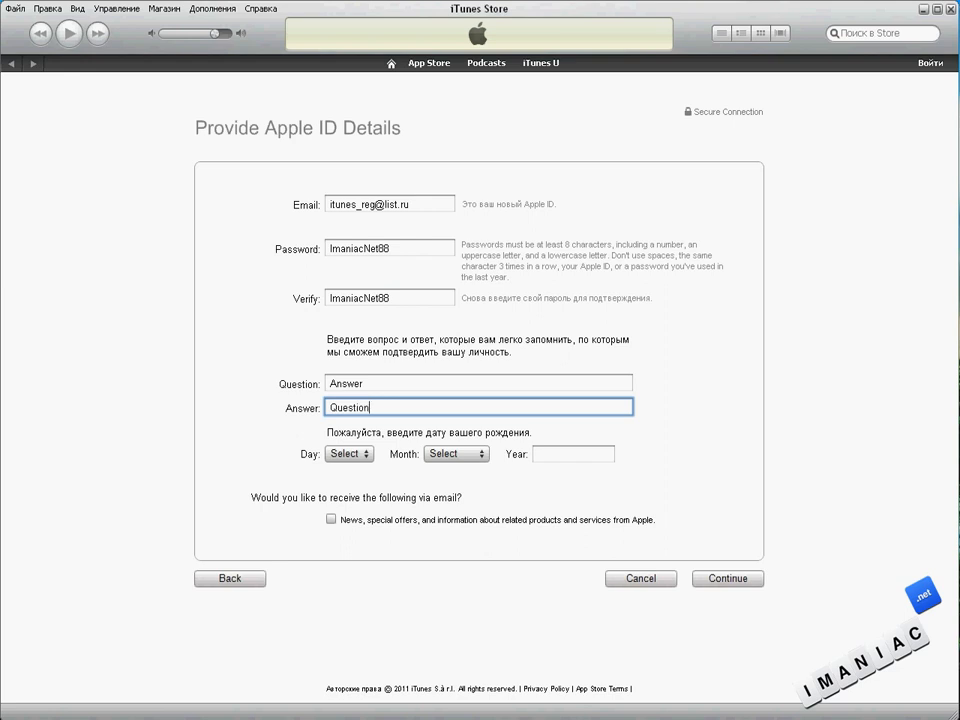
left_click(350, 454)
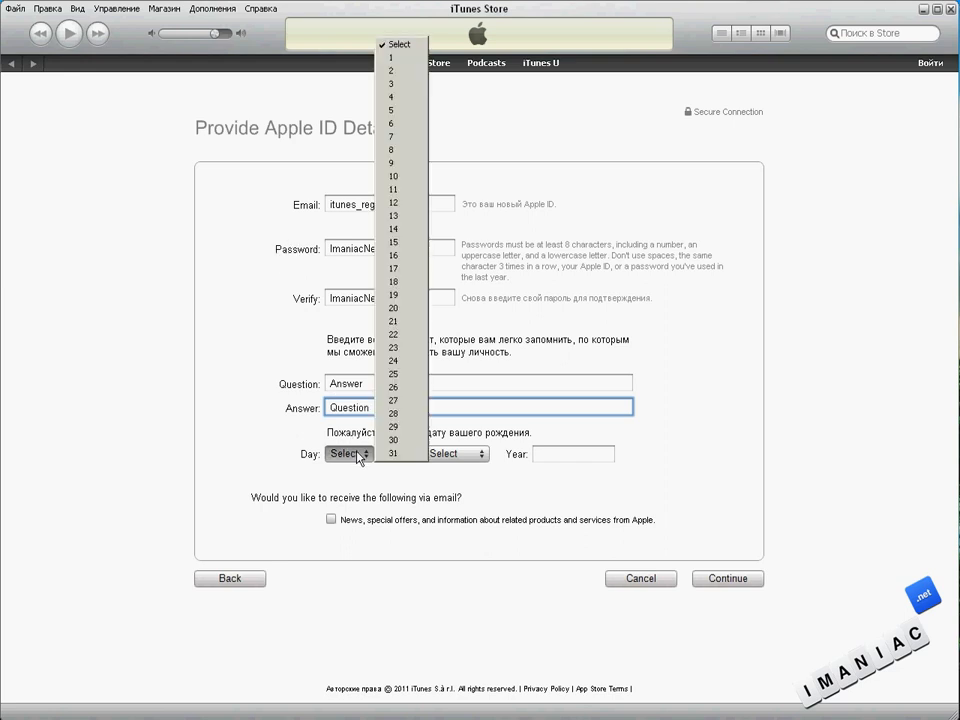
left_click(400, 58)
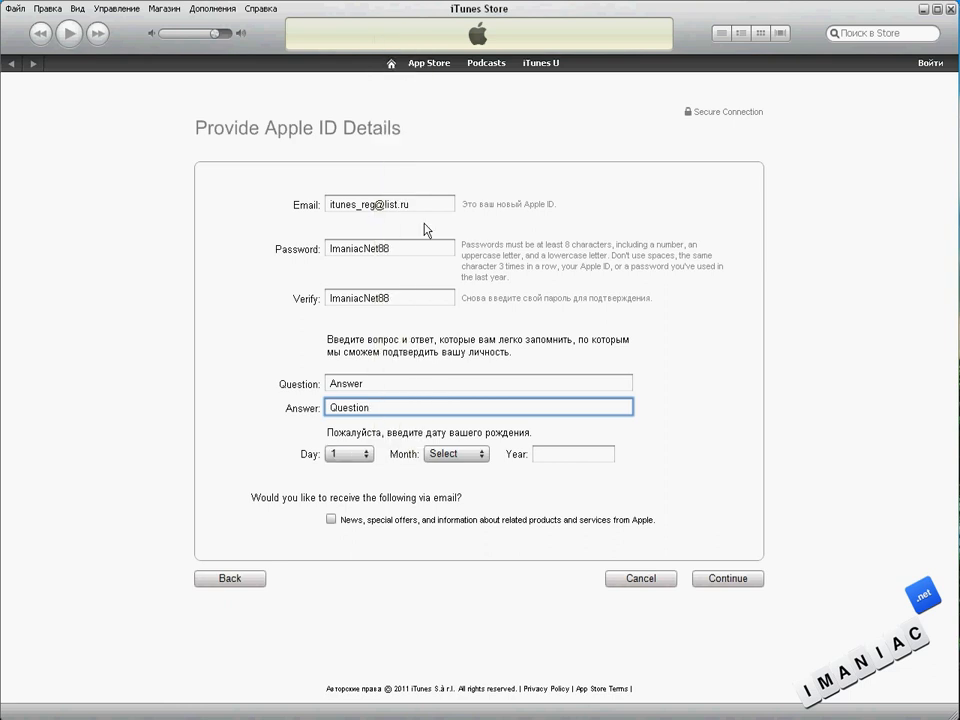
left_click(468, 454)
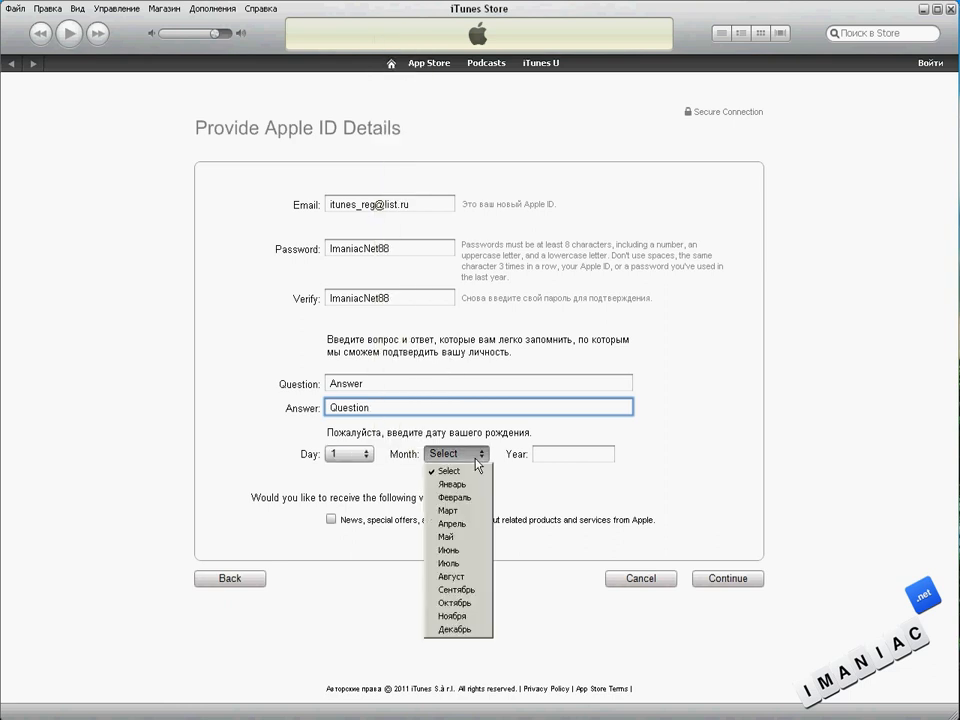
left_click(478, 511)
left_click(553, 455)
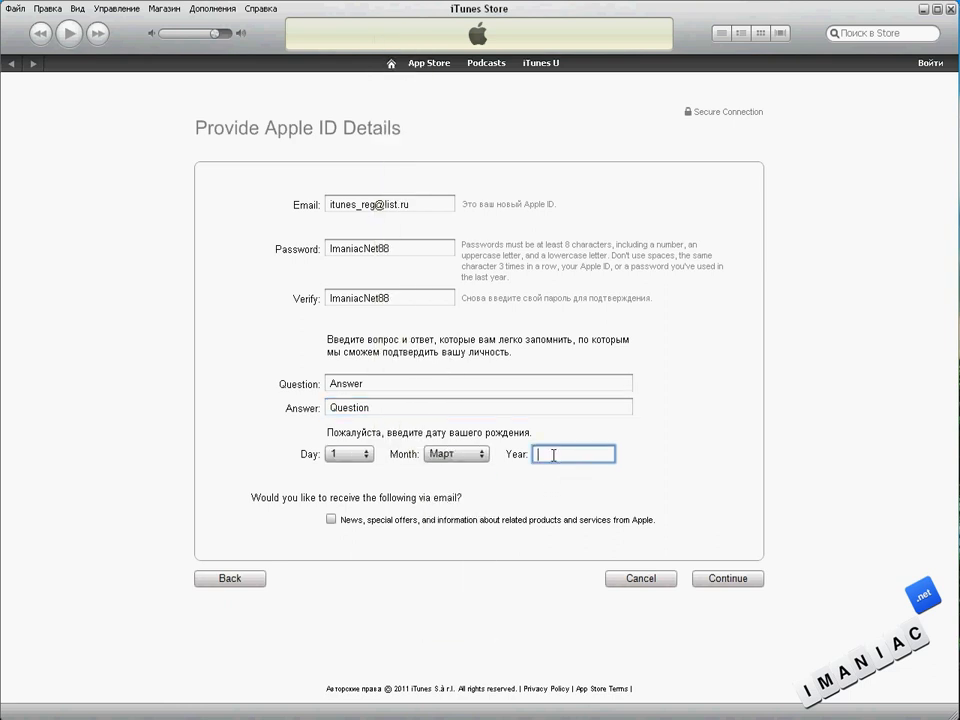
left_click(727, 580)
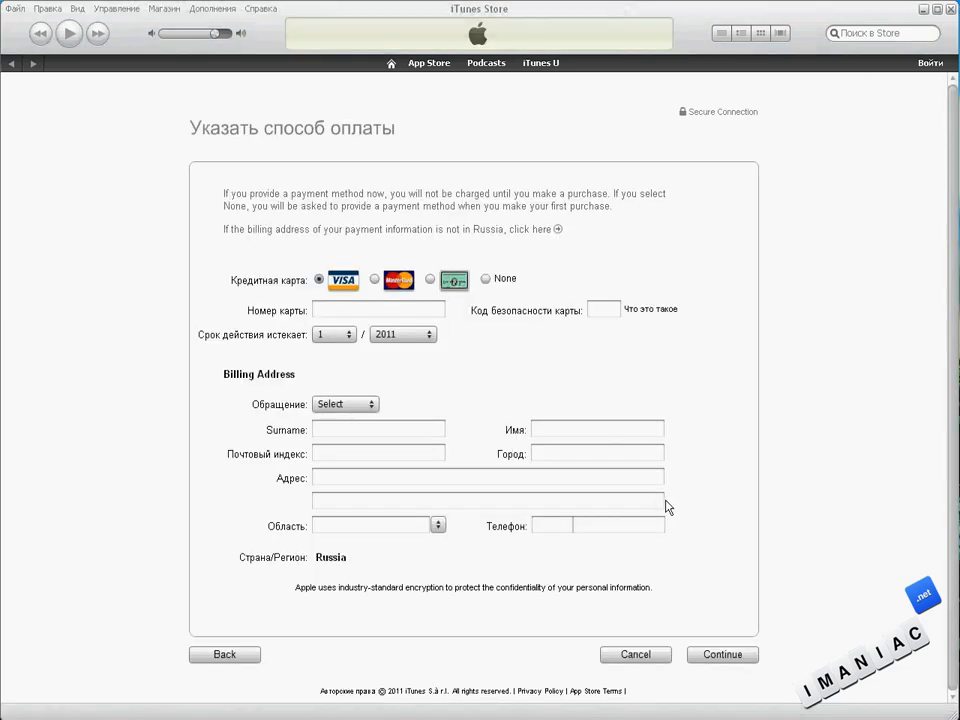
Choose None as the payment method, salutation Dr., and enter the surname and first name
left_click(486, 280)
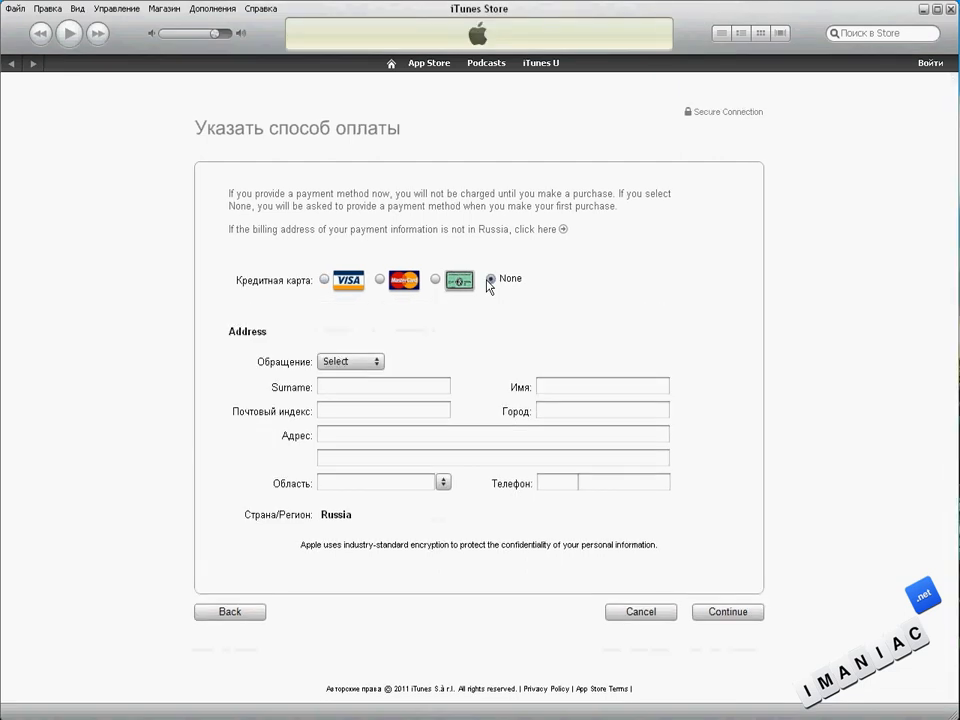
left_click(350, 361)
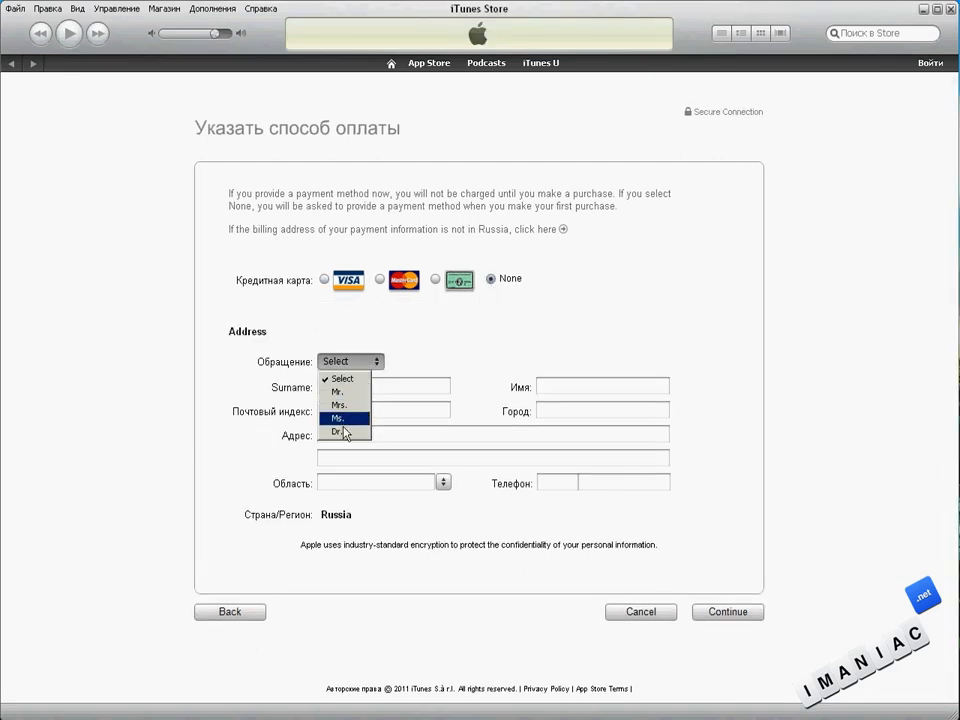
left_click(344, 431)
left_click(351, 387)
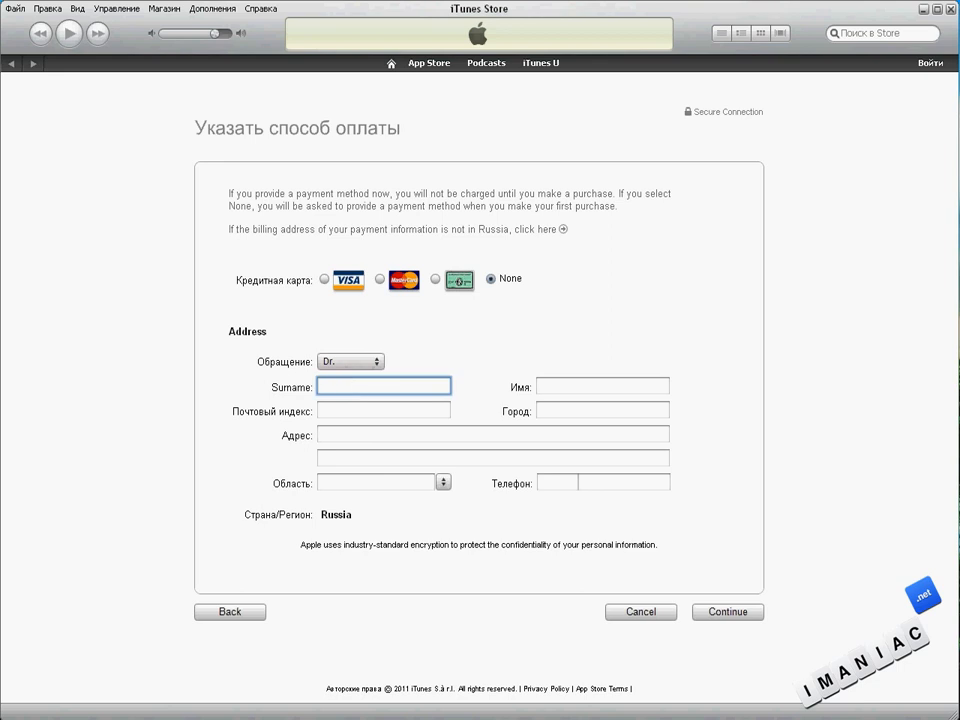
type("Иванов")
key("Tab")
type("Иван")
Enter the postal code, city and street address of the billing address
key("Tab")
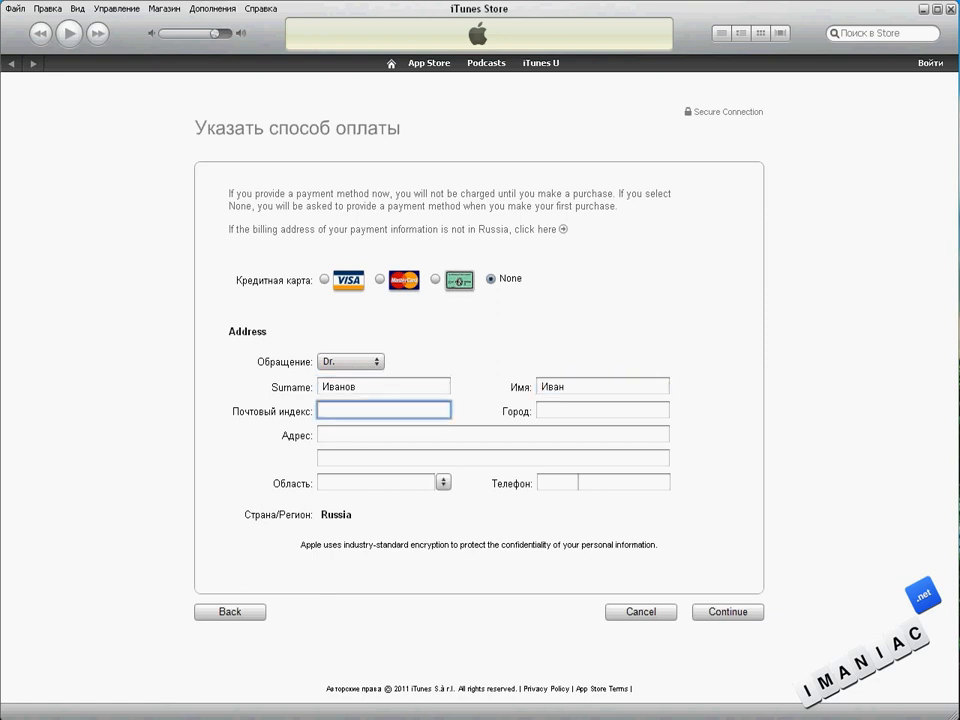
type("654321")
key("Tab")
type("Владивосто")
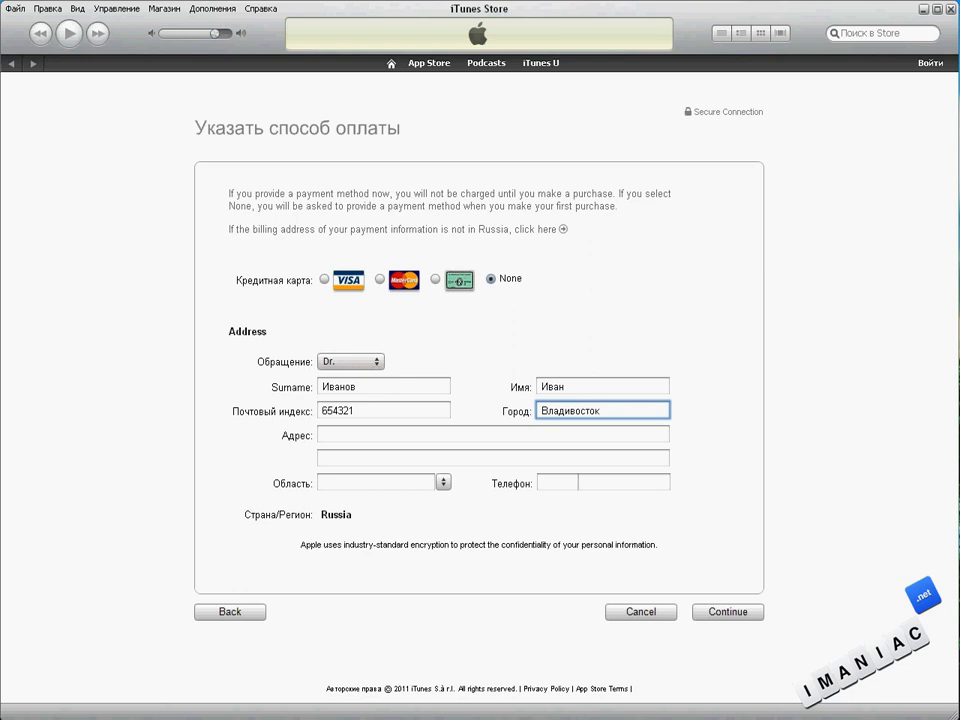
type("к")
key("Tab")
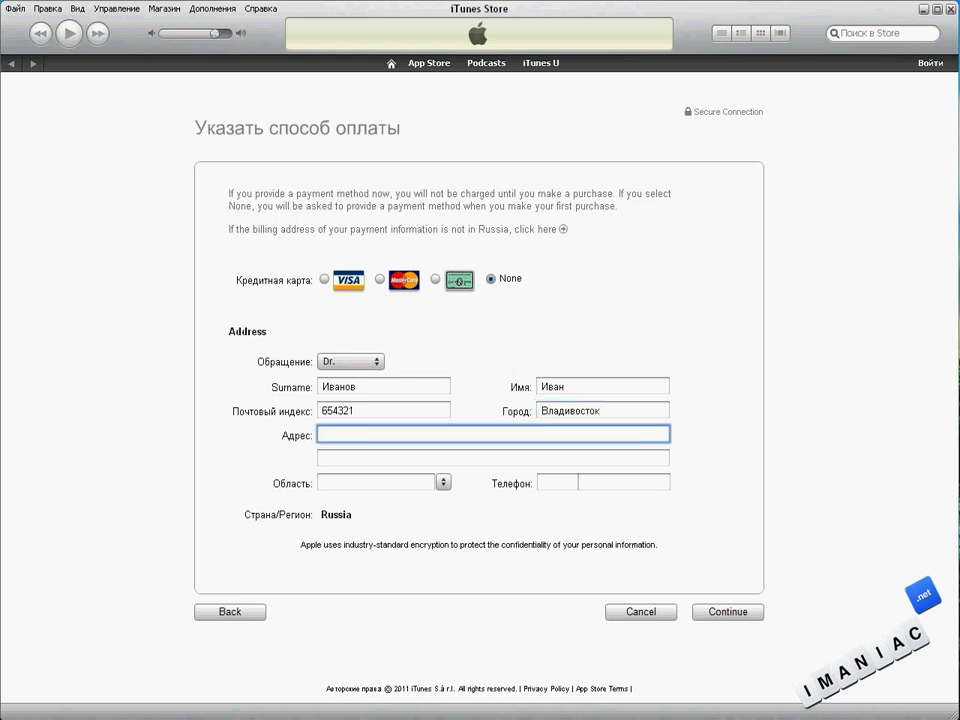
Set the region to PRI - Primorskiy and enter the phone area code and number
left_click(443, 482)
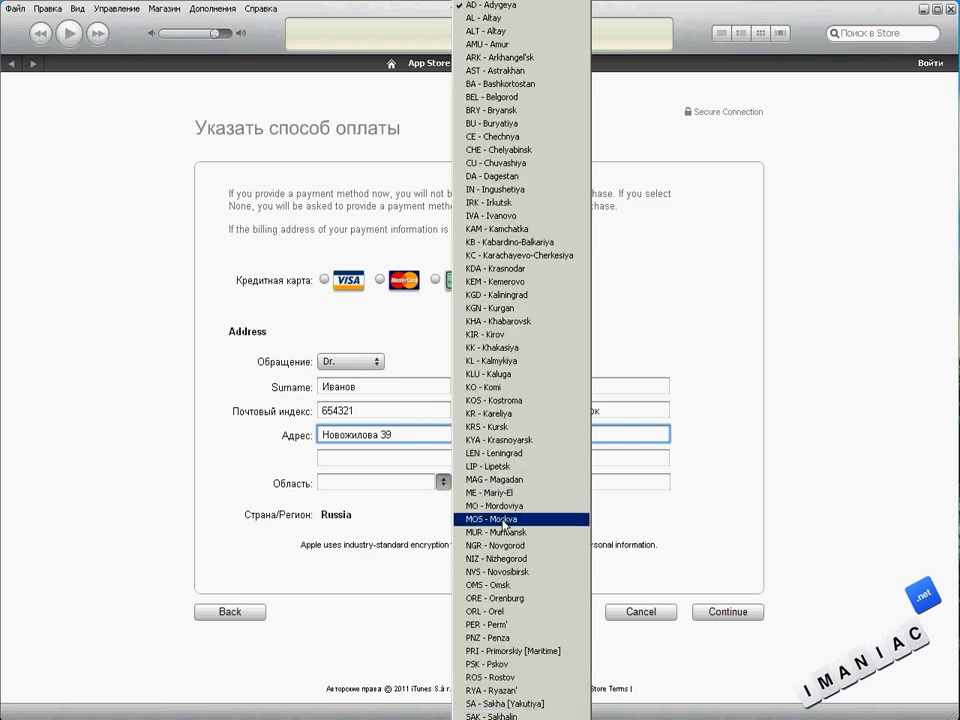
left_click(508, 651)
left_click(558, 484)
key("Tab")
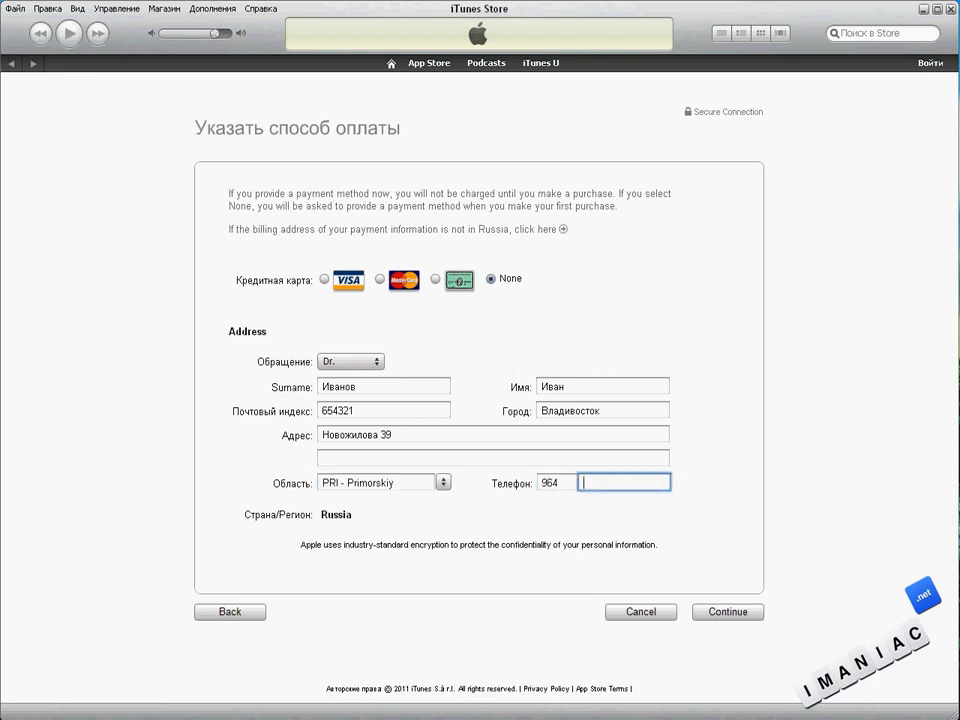
left_click(722, 612)
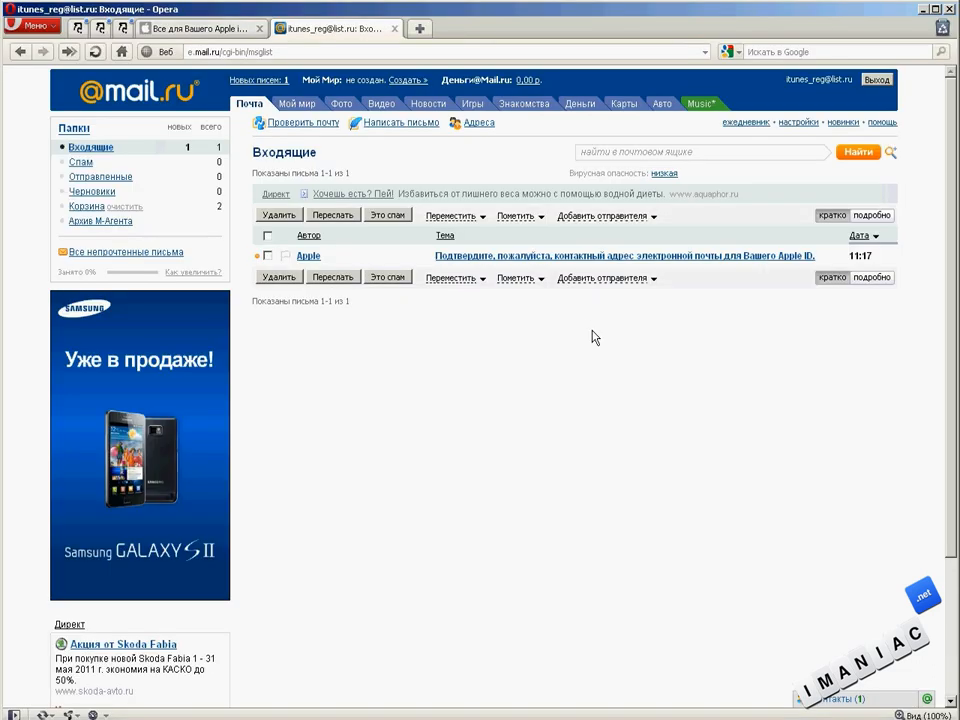
left_click(574, 258)
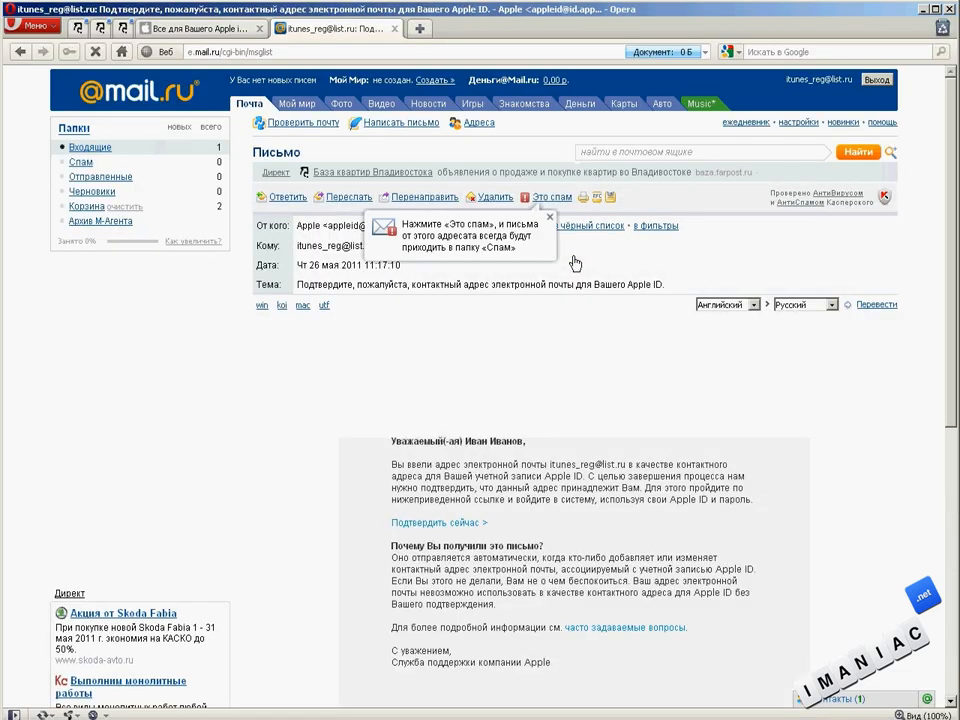
scroll(552, 331, "down", 2)
scroll(552, 331, "down", 2)
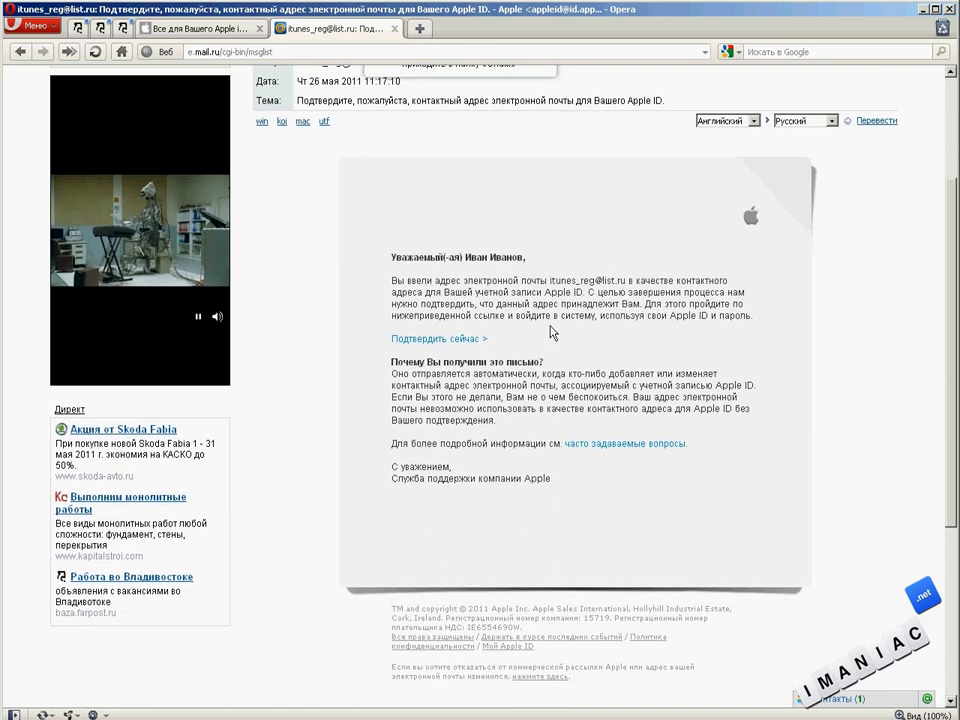
left_click(466, 338)
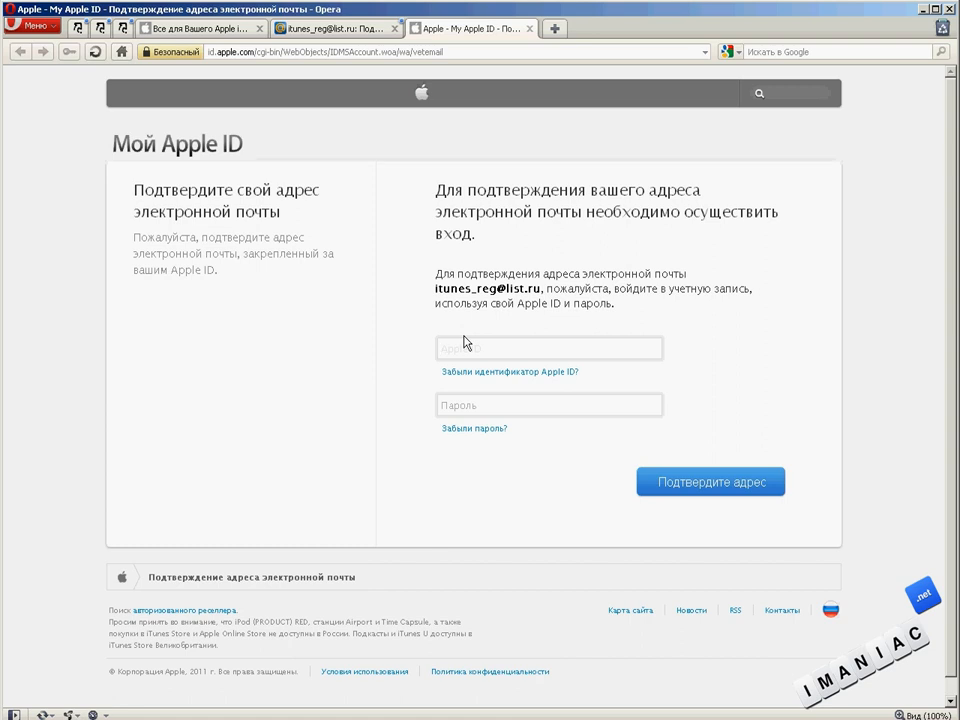
Sign in with the new Apple ID e-mail and password to confirm the address, then return to the store
key("Tab")
type("••••••••••")
left_click(710, 483)
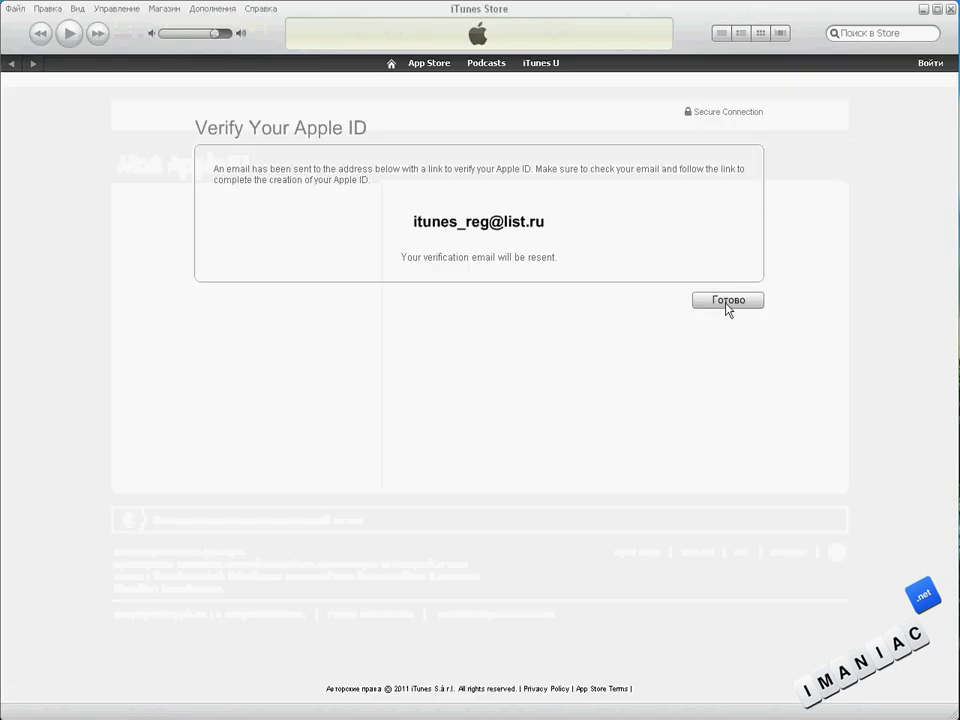
left_click(728, 301)
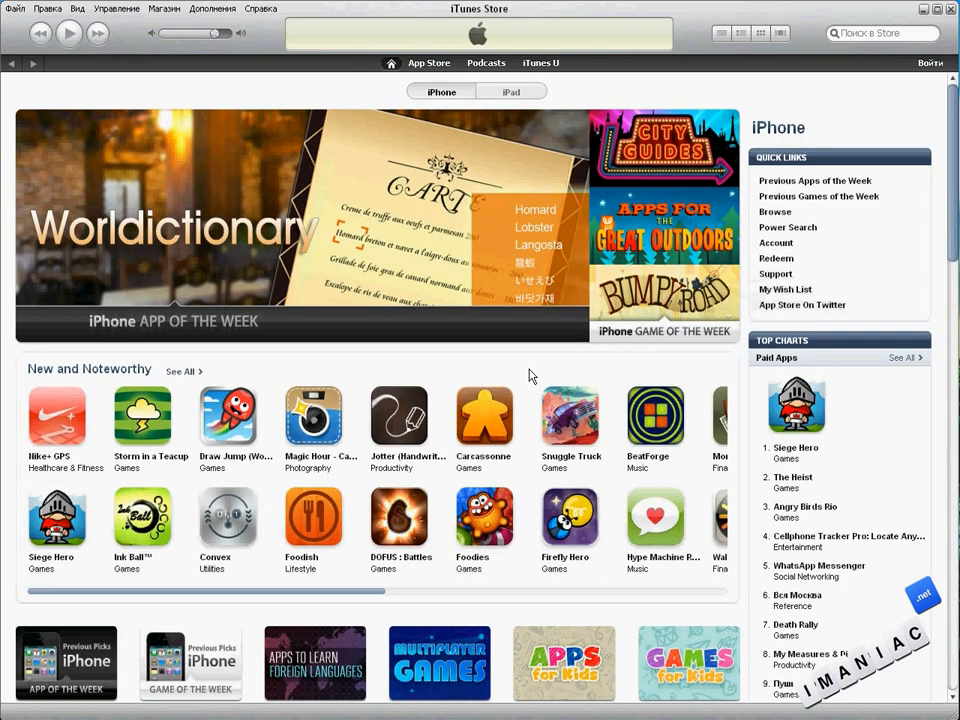
Sign in to the iTunes Store with the new Apple ID and password, then dismiss the account password prompt
left_click(925, 66)
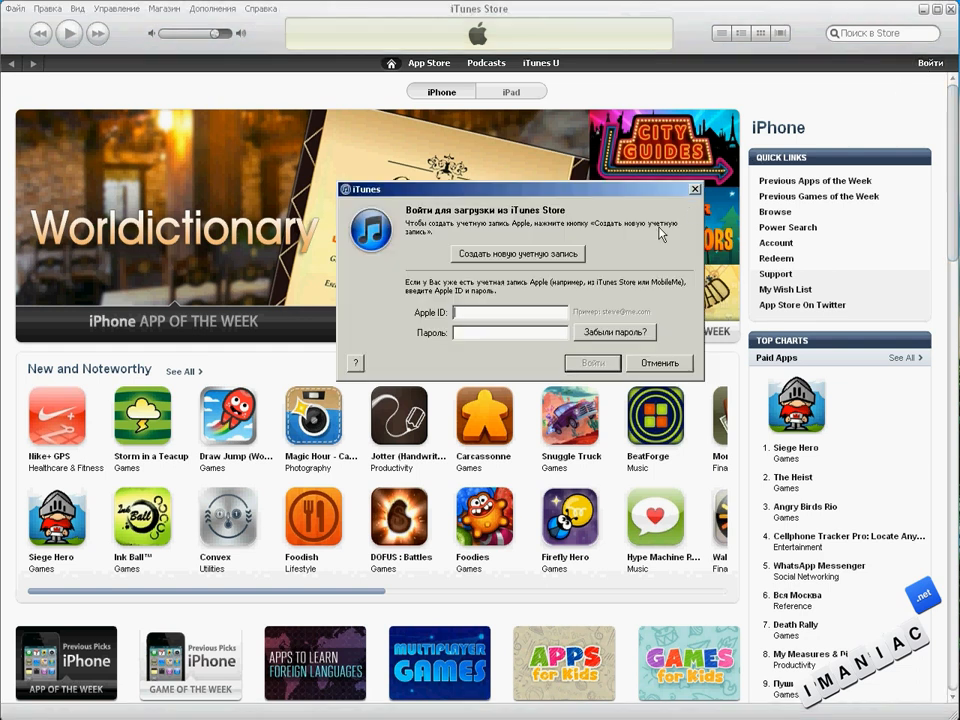
type("ше")
key("BackSpace")
key("BackSpace")
key("BackSpace")
key("BackSpace")
key("BackSpace")
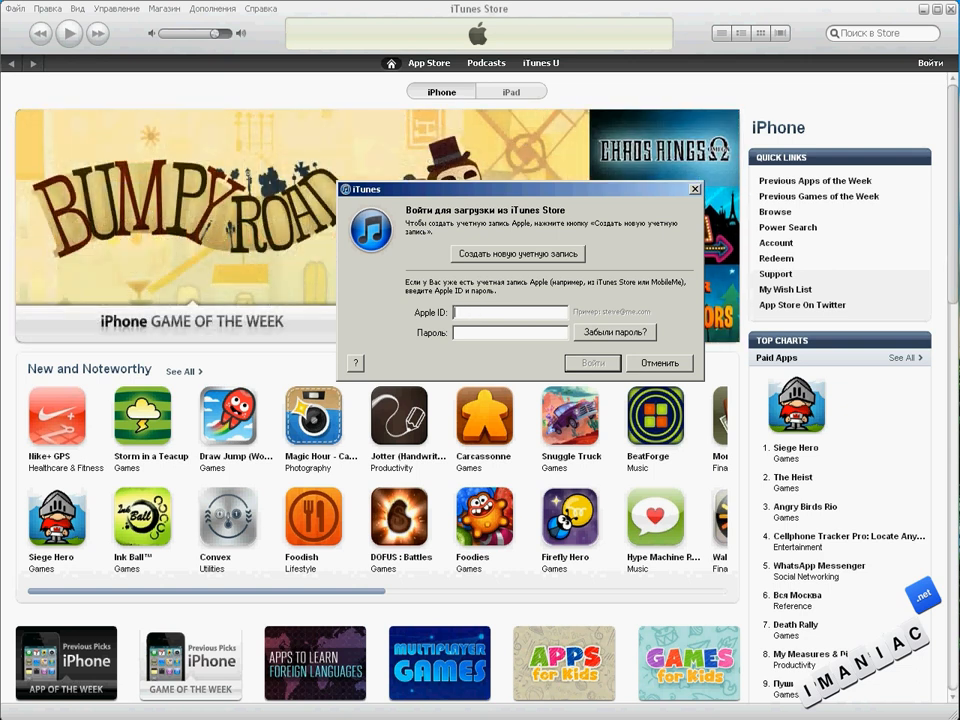
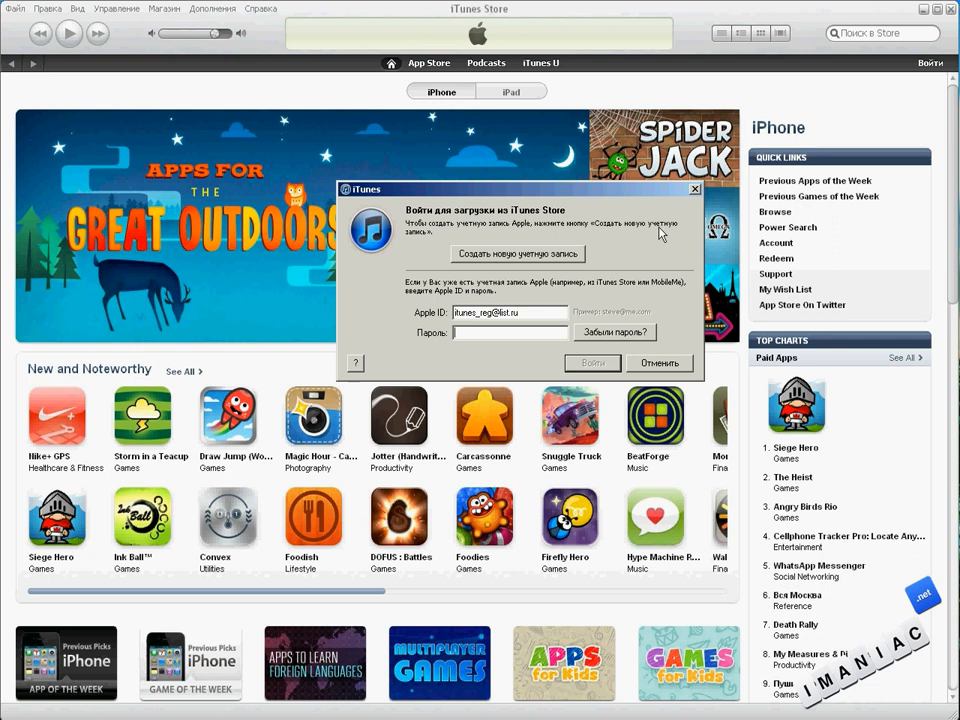
type("••••••••••••")
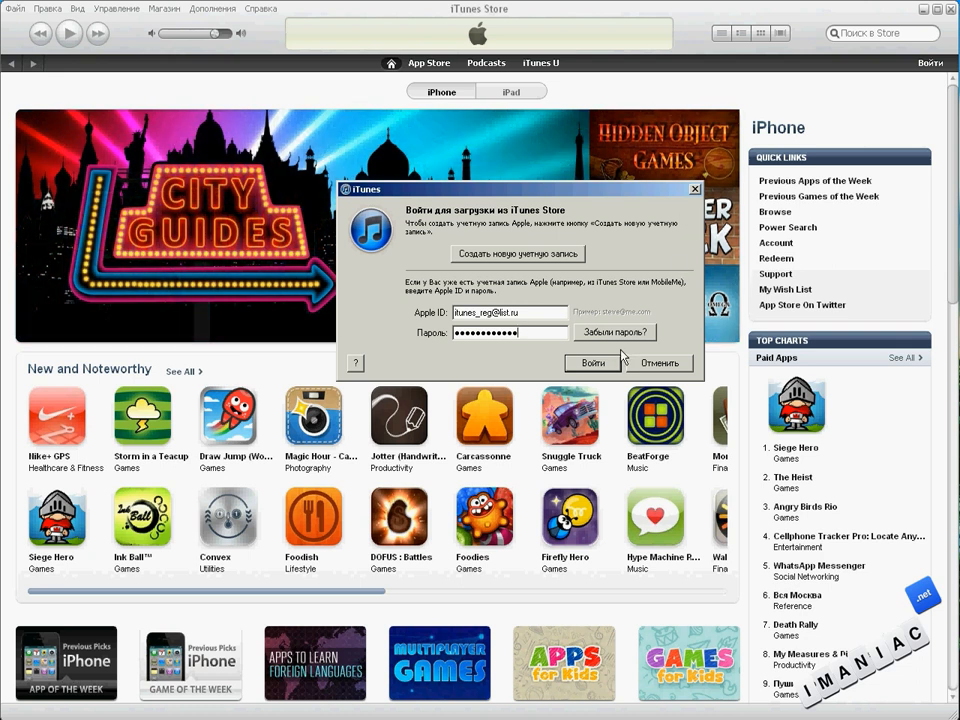
left_click(601, 363)
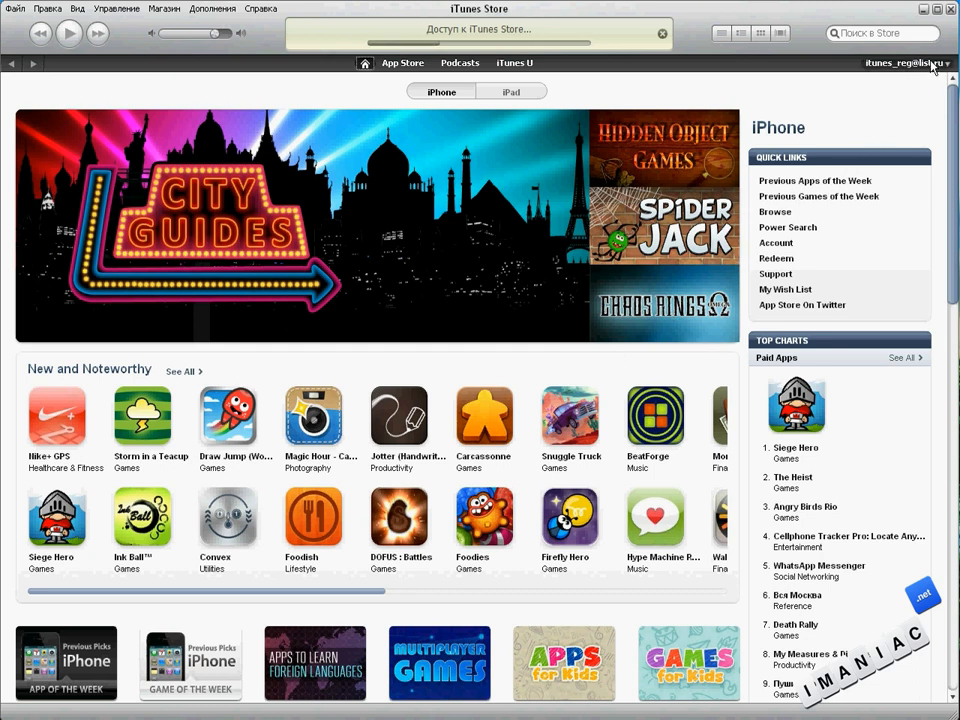
left_click(935, 66)
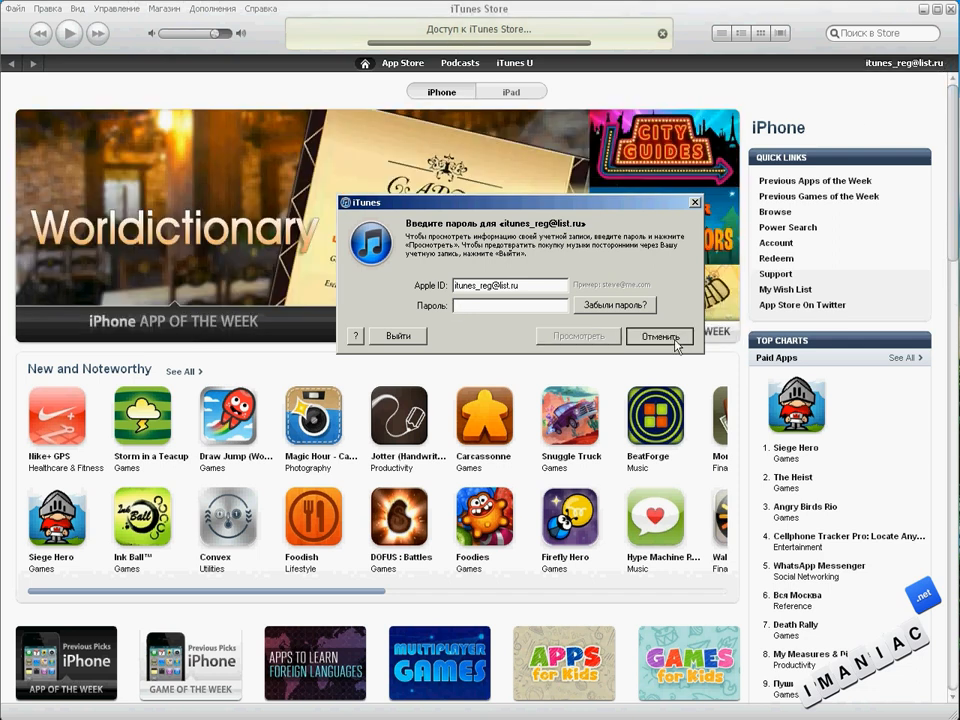
left_click(660, 337)
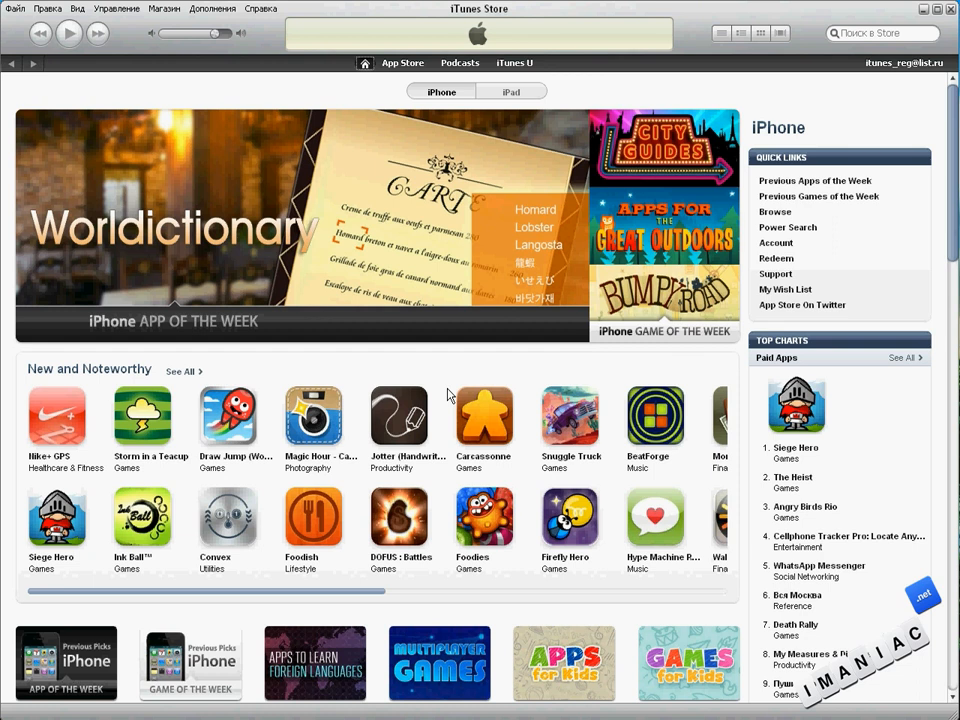